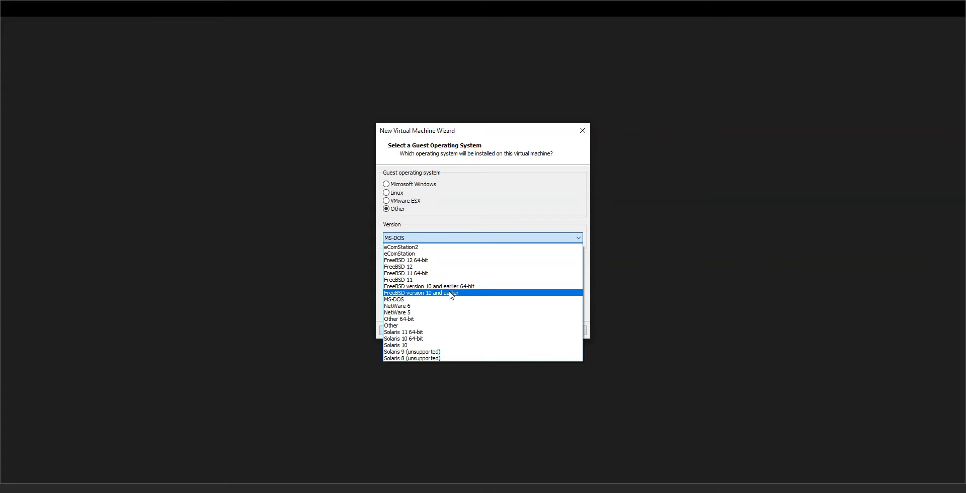
- Choose FreeBSD version 10 and earlier as the guest OS version and name the virtual machine Monowall
click(450, 293)
click(526, 330)
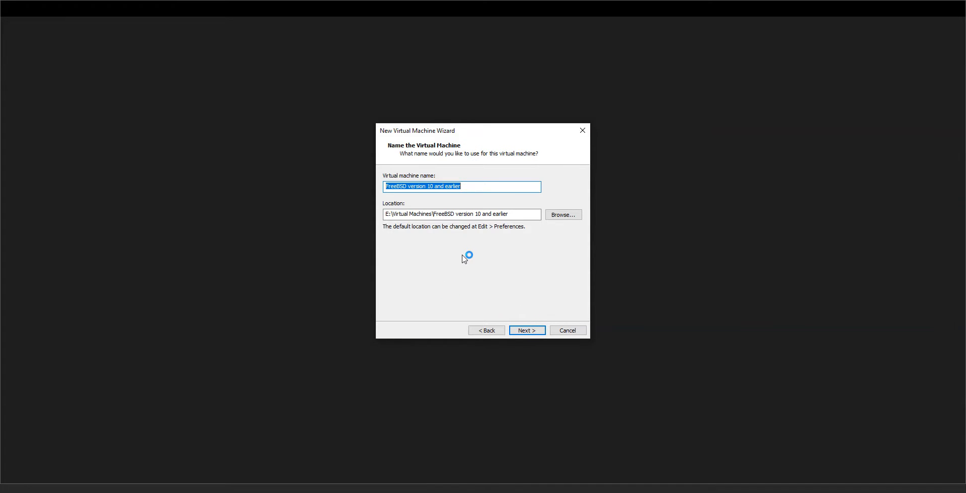
text(Monowall)
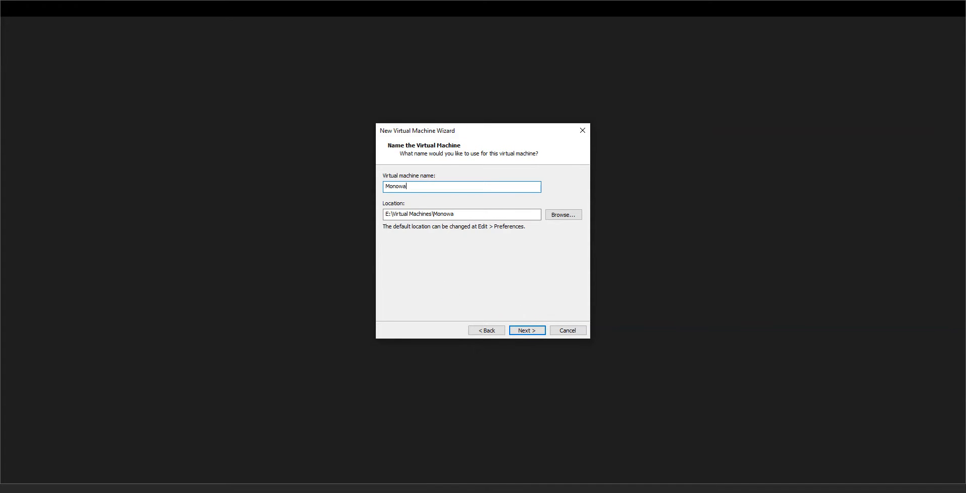
click(526, 328)
- Set the maximum disk size to 2 GB stored as a single file, and finish creating the virtual machine
click(385, 236)
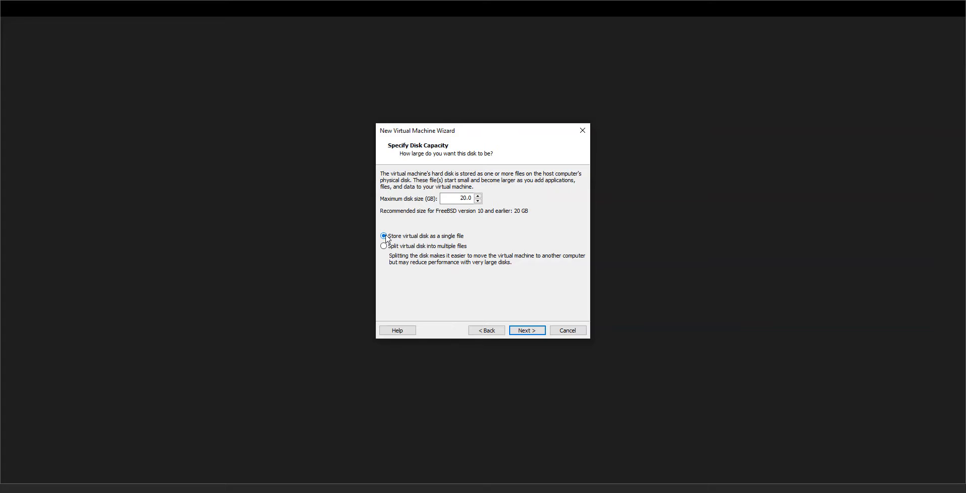
double_click(464, 197)
text(2)
click(532, 333)
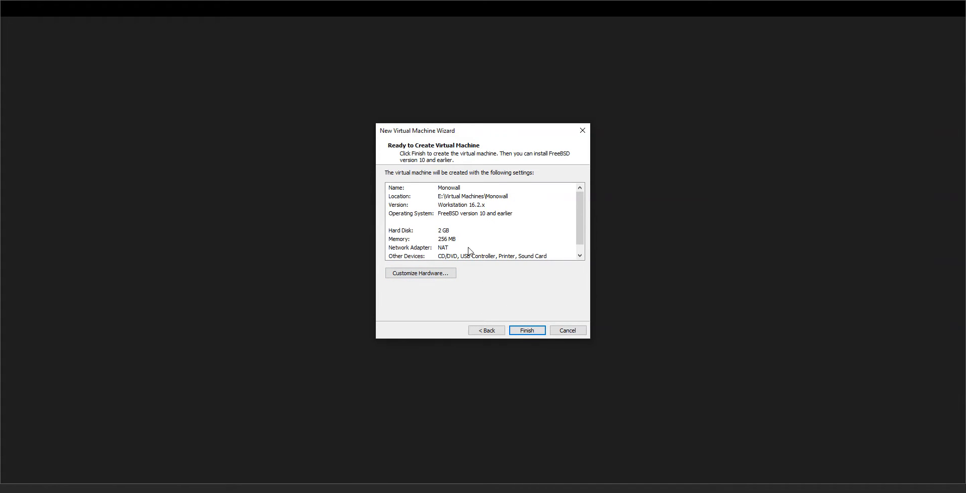
click(523, 331)
click(529, 331)
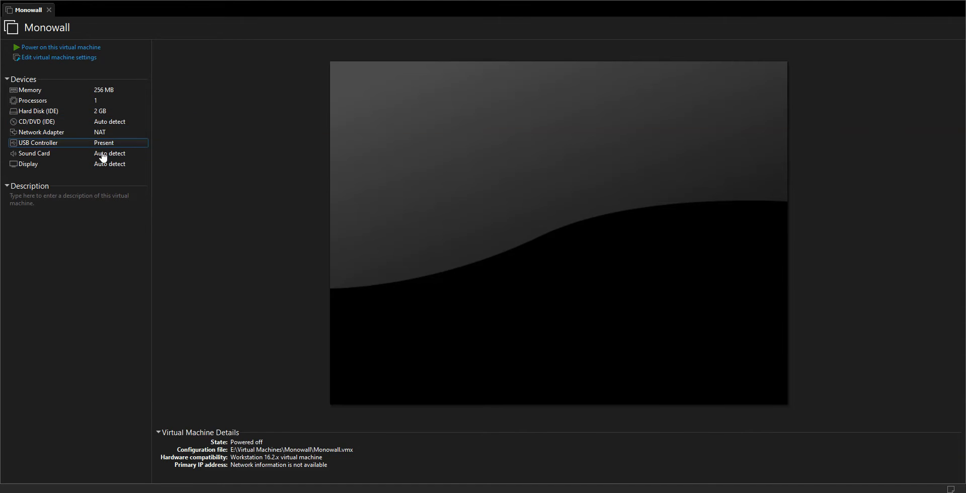
- Open the virtual machine settings and set its memory to 128 MB
click(57, 60)
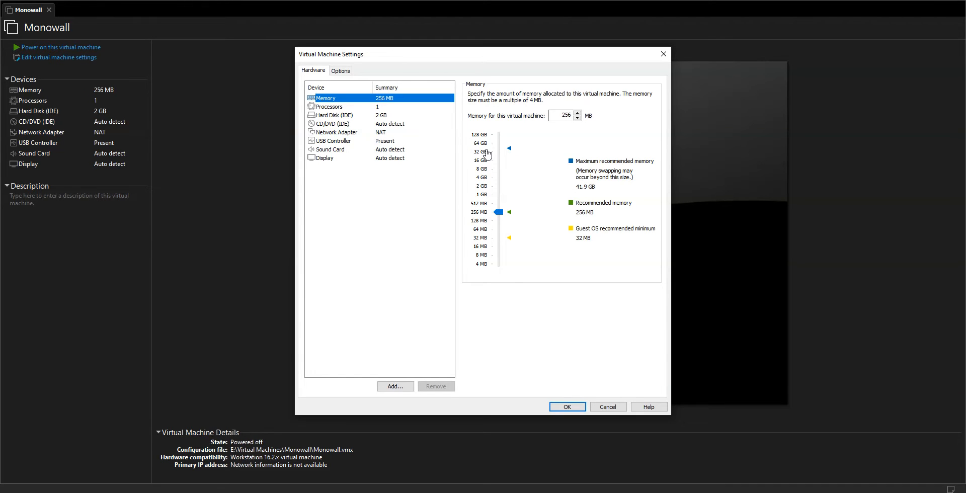
double_click(560, 115)
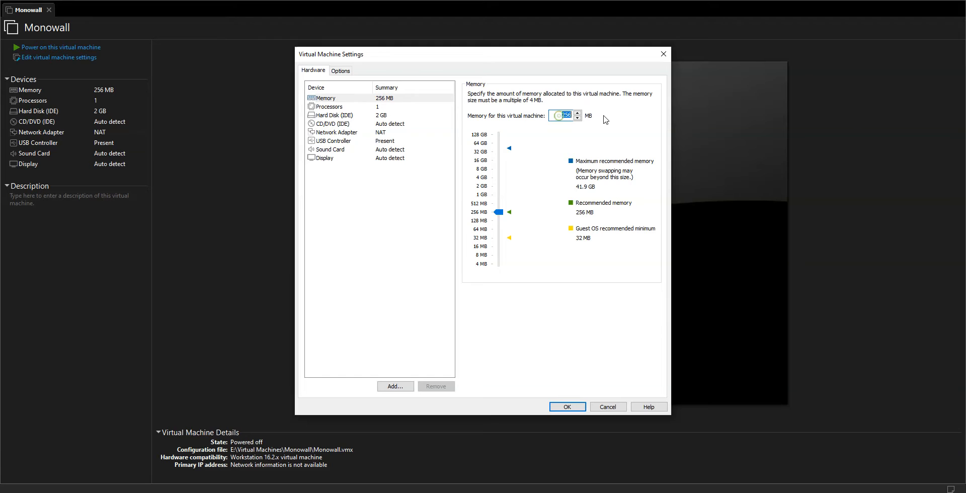
text(128)
- Remove the USB Controller and the Sound Card from the virtual hardware
click(338, 142)
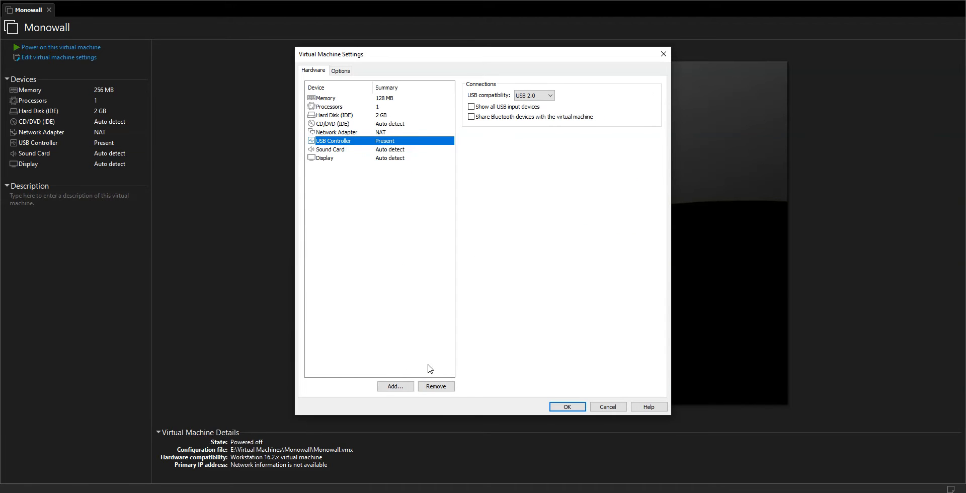
click(453, 388)
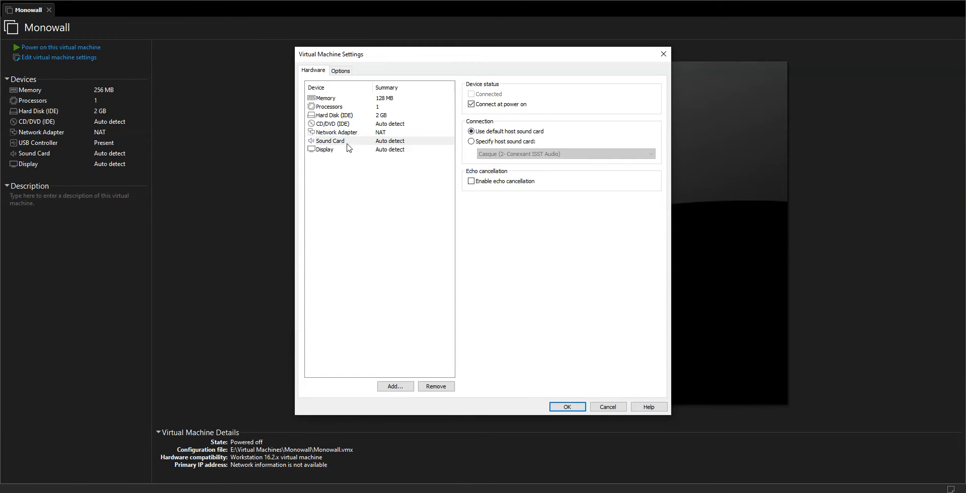
click(337, 143)
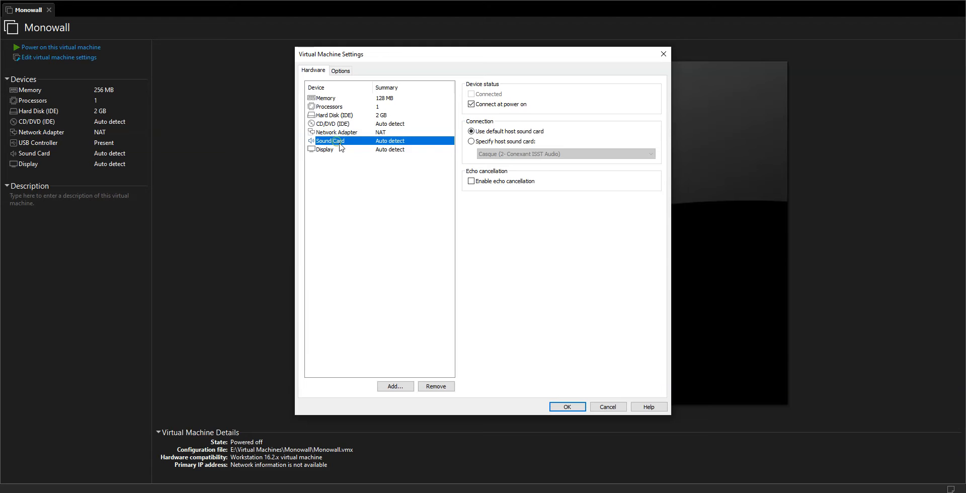
click(436, 386)
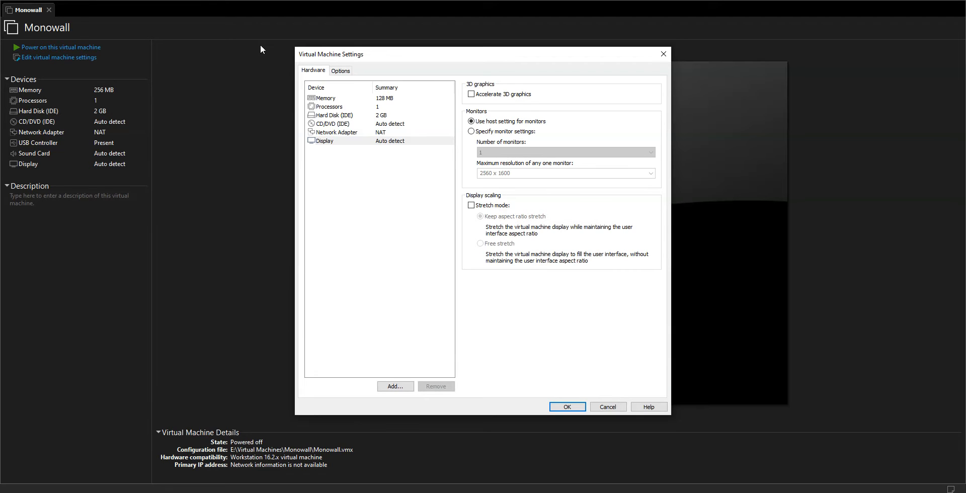
- Set the existing network adapter's connection to Host-only
click(341, 134)
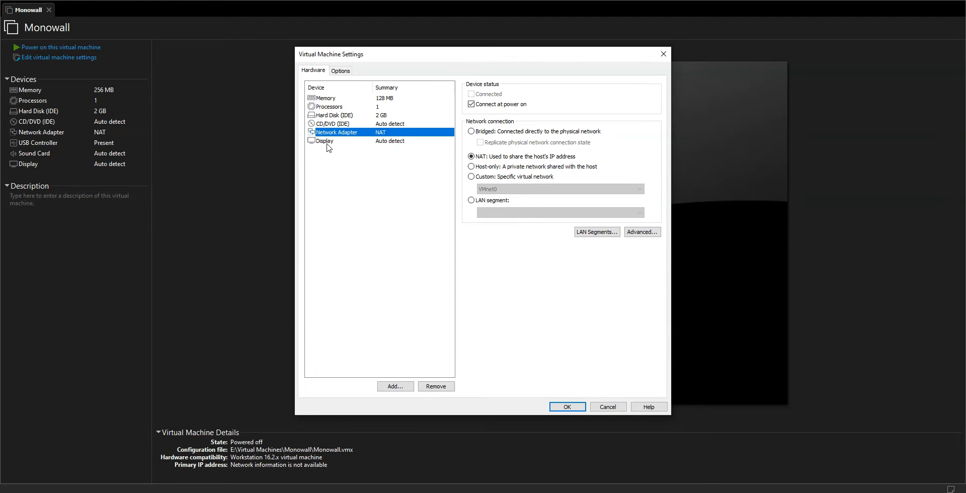
click(473, 169)
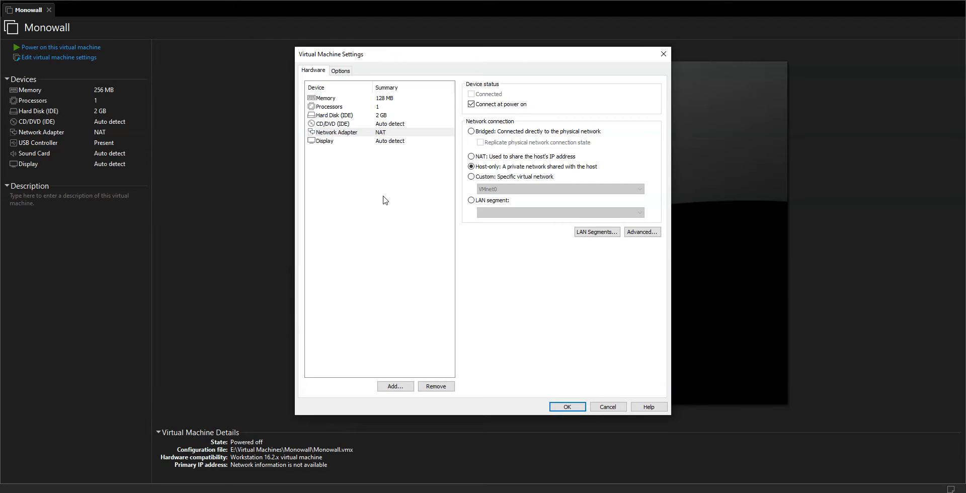
- Add a second network adapter and set its connection to Bridged
click(395, 387)
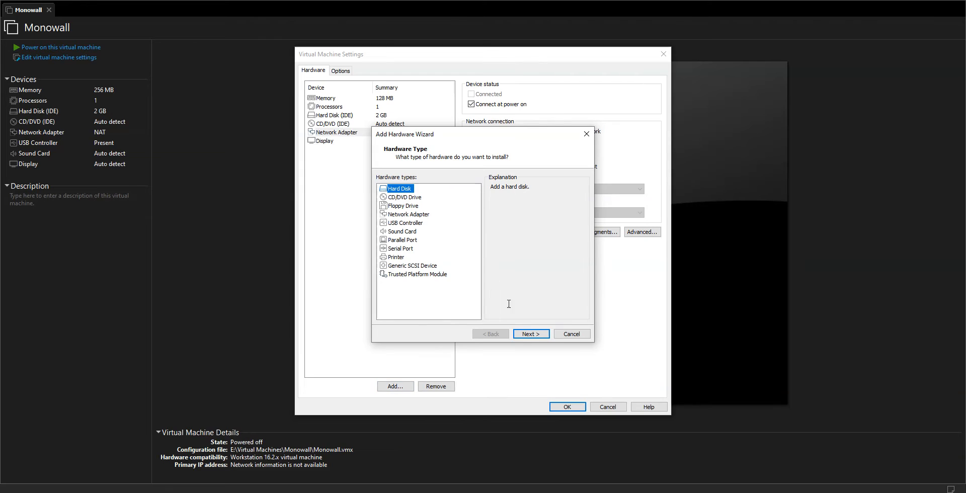
click(412, 215)
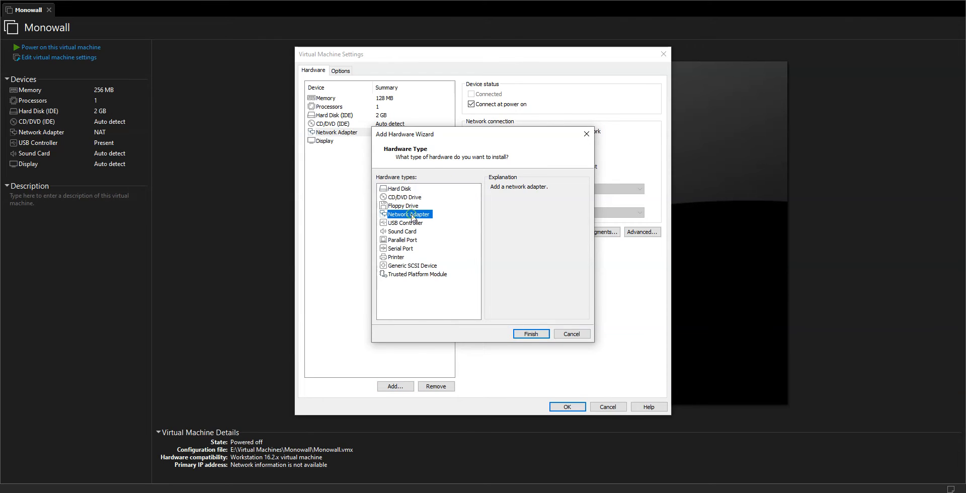
click(536, 334)
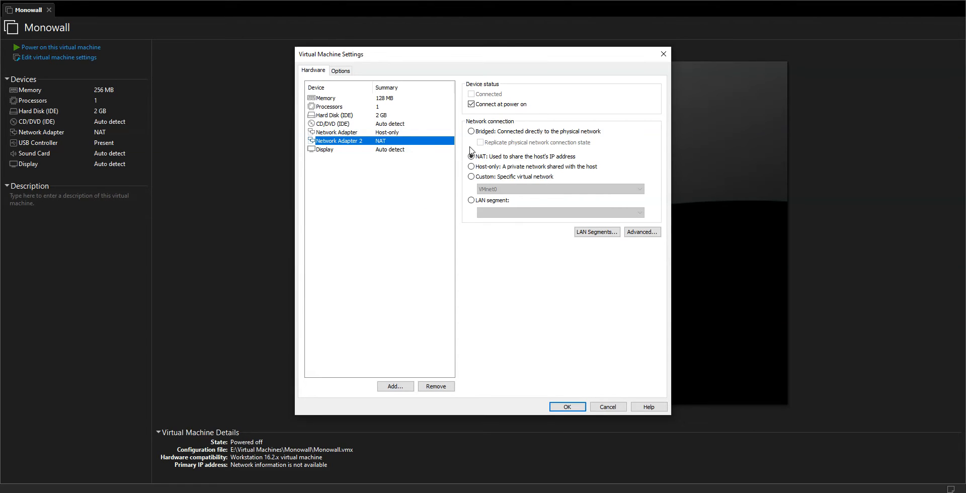
click(471, 132)
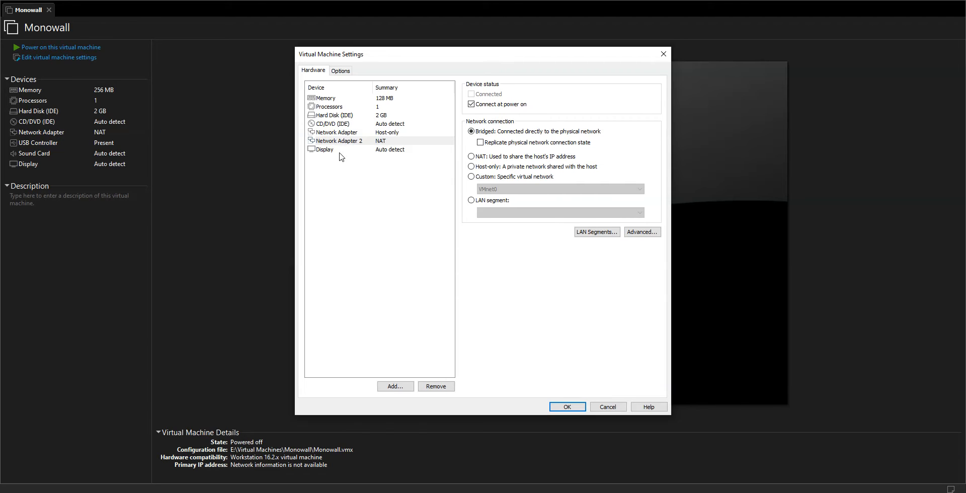
- Point the CD/DVD drive to the ISO image H:\ISO\FireWall\m0n0wall-1.8.1.iso and save the settings
click(336, 124)
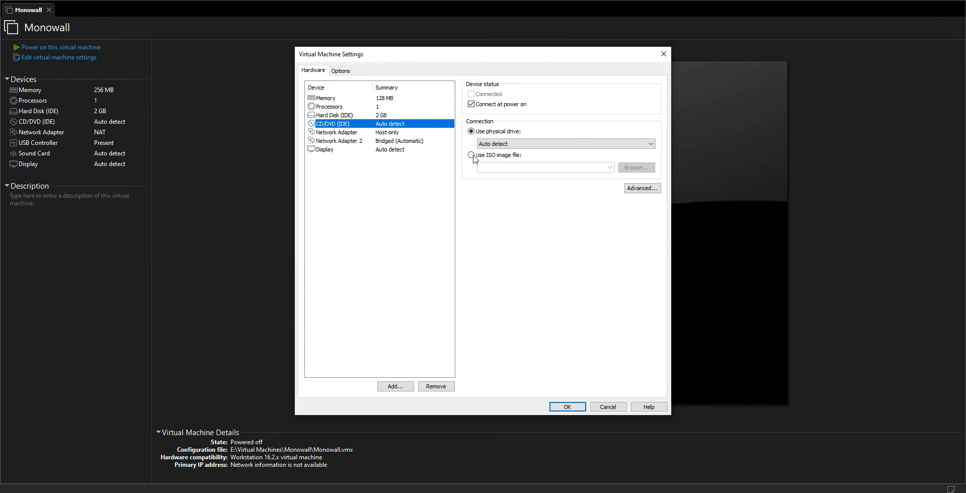
click(471, 155)
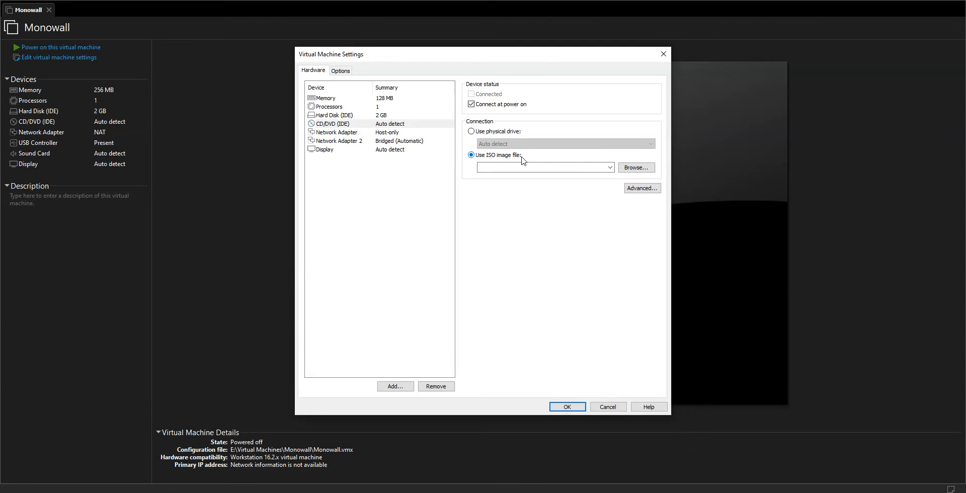
click(636, 167)
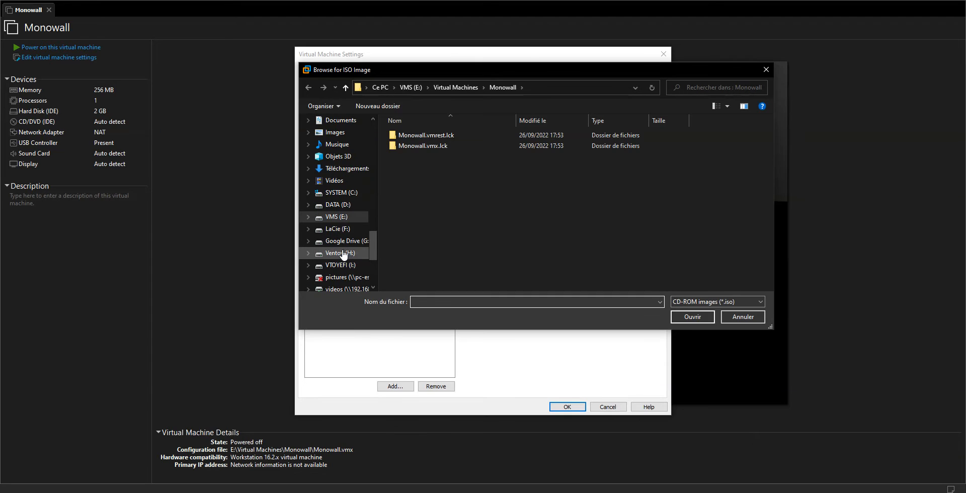
click(345, 253)
double_click(413, 133)
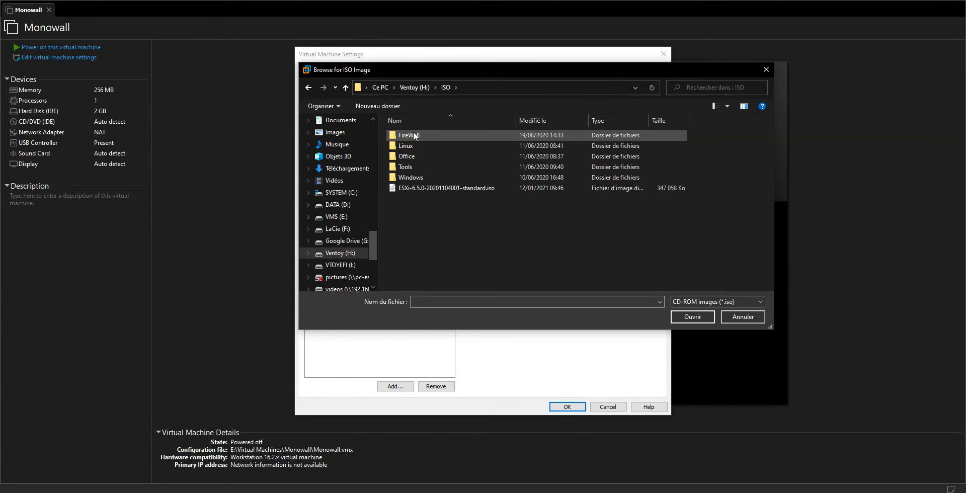
double_click(416, 136)
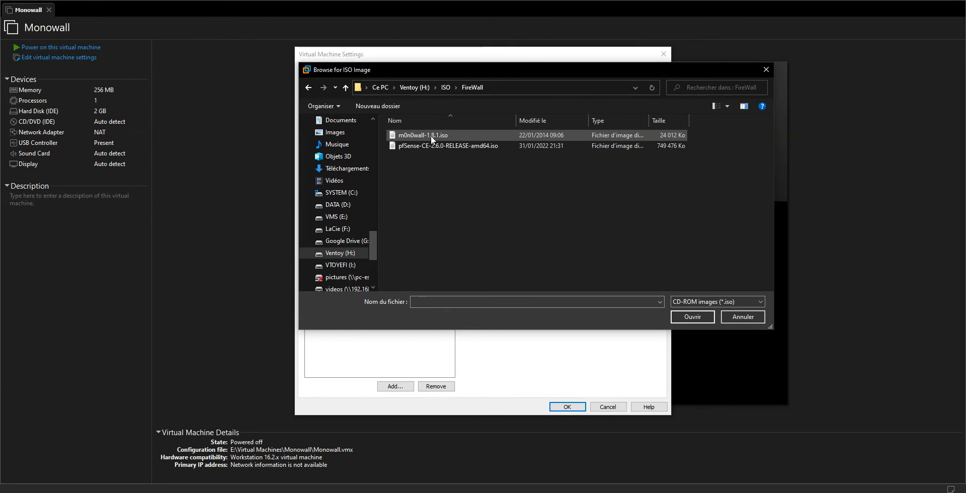
double_click(433, 136)
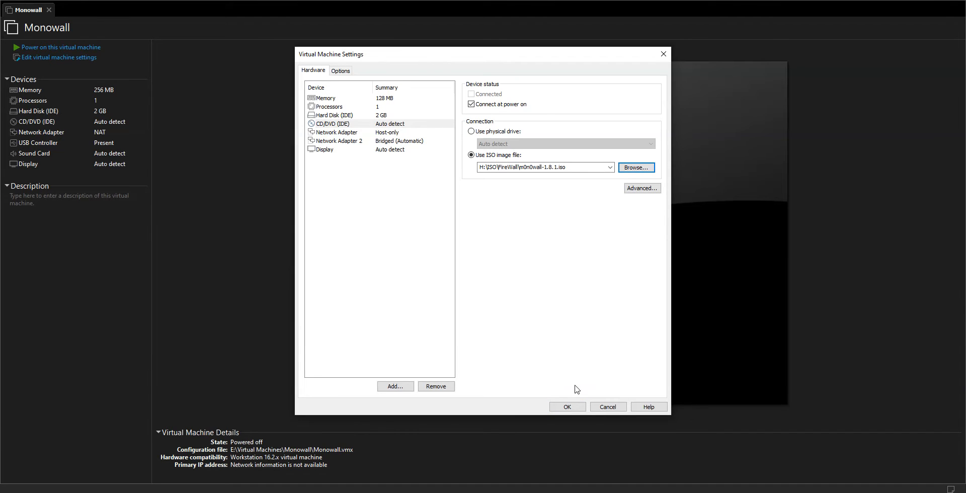
click(567, 407)
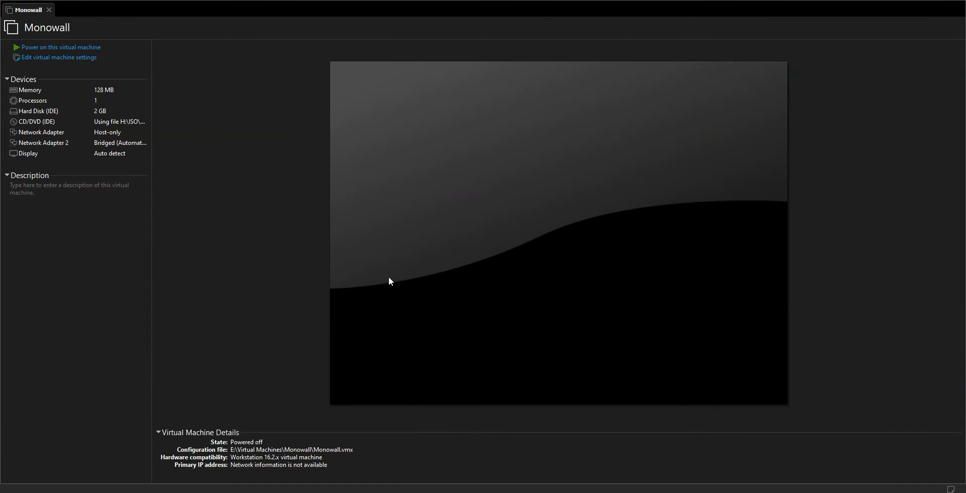
- Power on the virtual machine and dismiss the installation notice with I Finished Installing
click(54, 48)
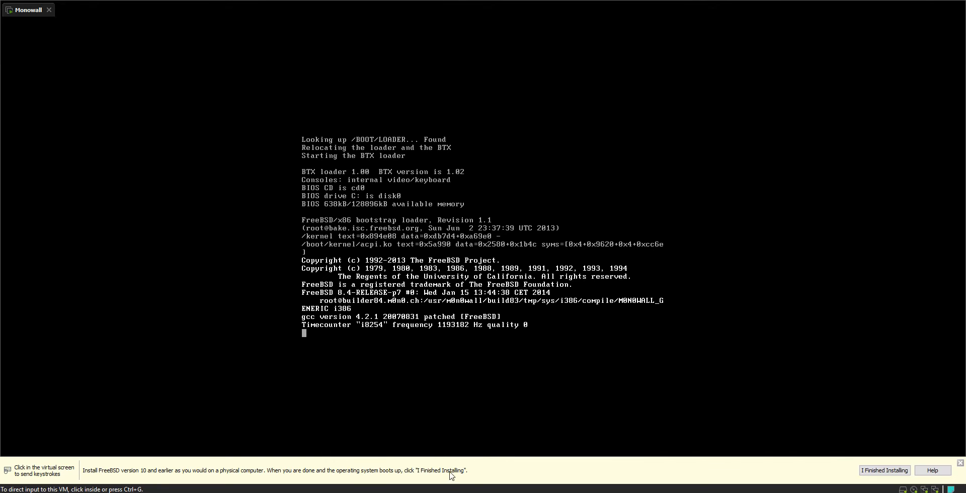
click(880, 471)
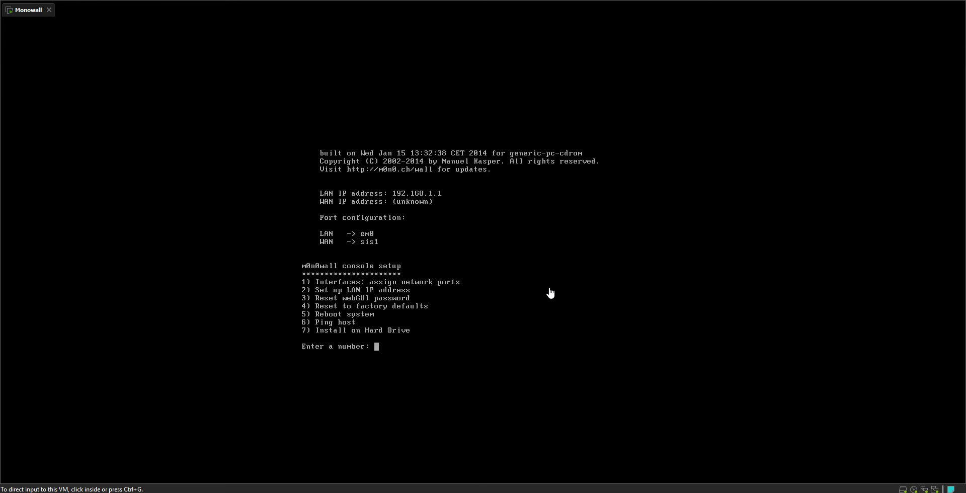
- In the m0n0wall console, choose option 7 to install on the hard drive
click(358, 320)
text(7)
key(Return)
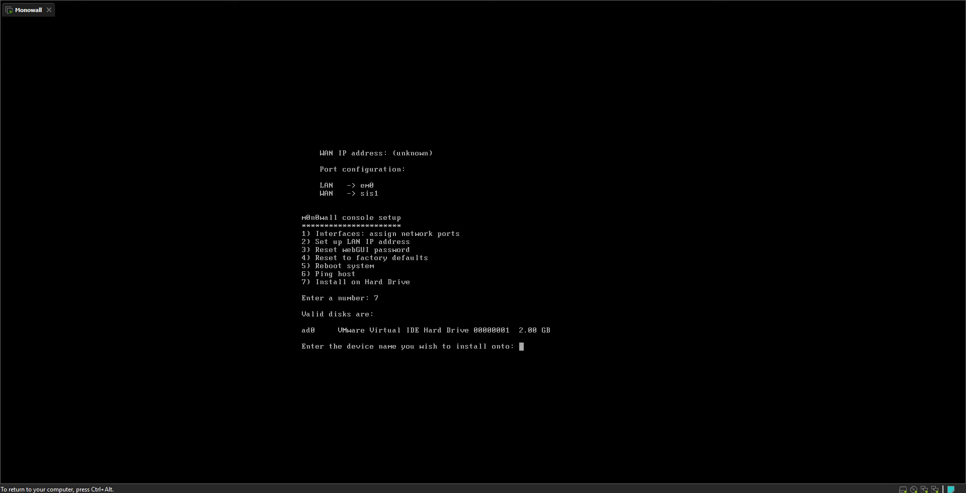
- Enter ad0 as the installation device and confirm the installation with y
key(ctrl+alt)
click(503, 345)
text(ad0)
key(Return)
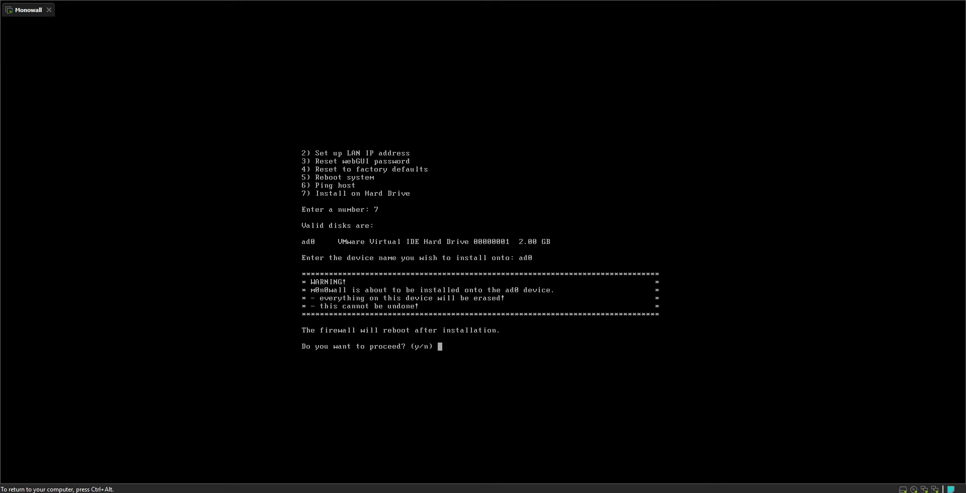
text(y)
key(Return)
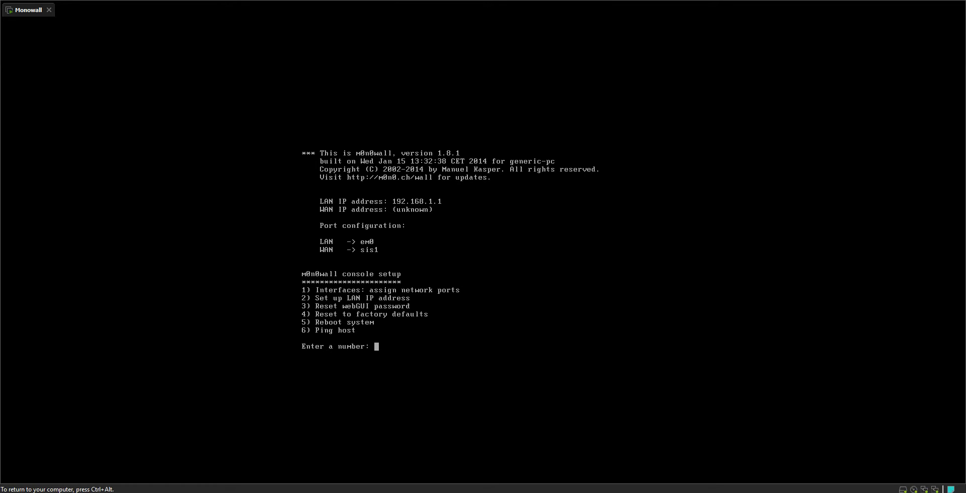
- Choose option 1 to assign network interfaces and decline setting up VLANs with n
key(ctrl+alt)
click(362, 222)
key(ctrl+alt)
click(406, 212)
text(1)
key(Return)
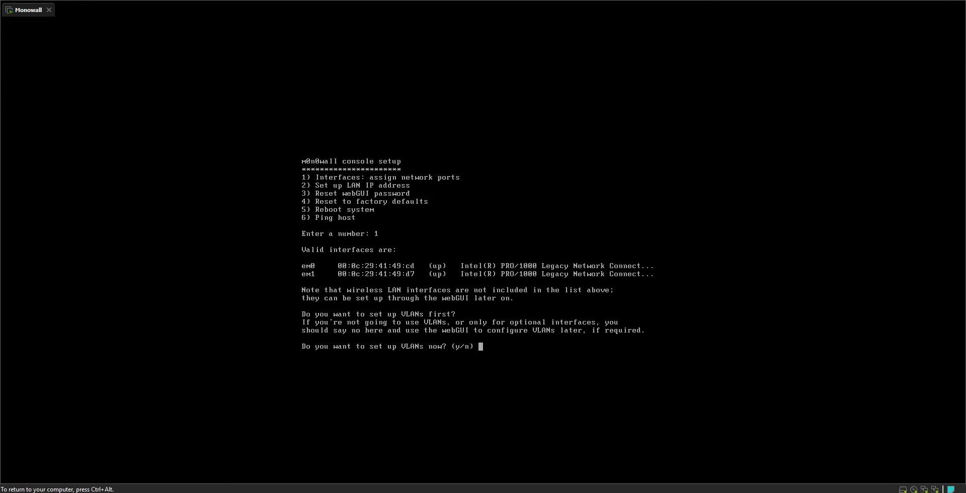
text(n)
key(Return)
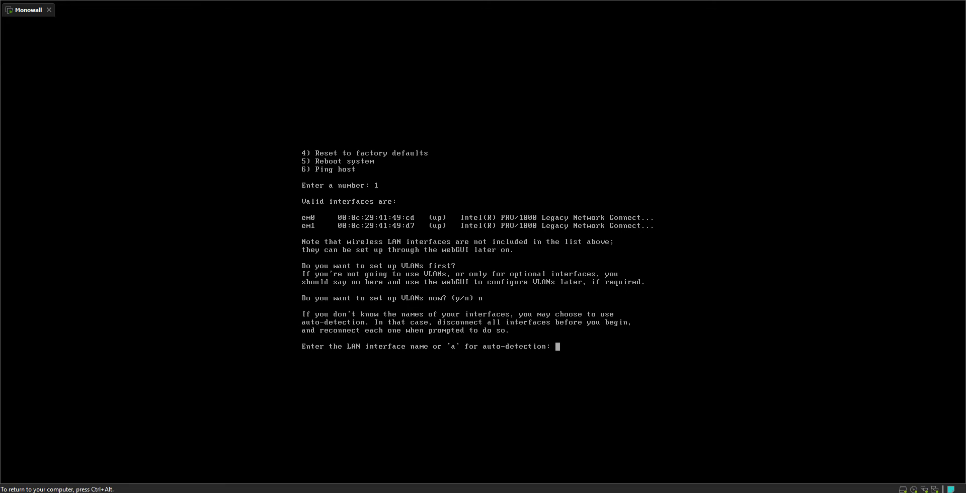
- Open the first network adapter's advanced settings to check its MAC address
key(ctrl+alt)
right_click(27, 10)
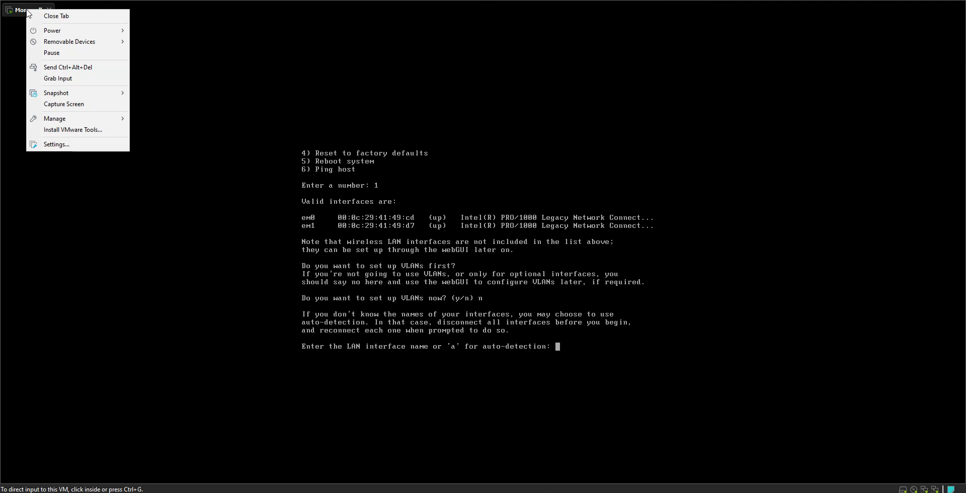
click(72, 145)
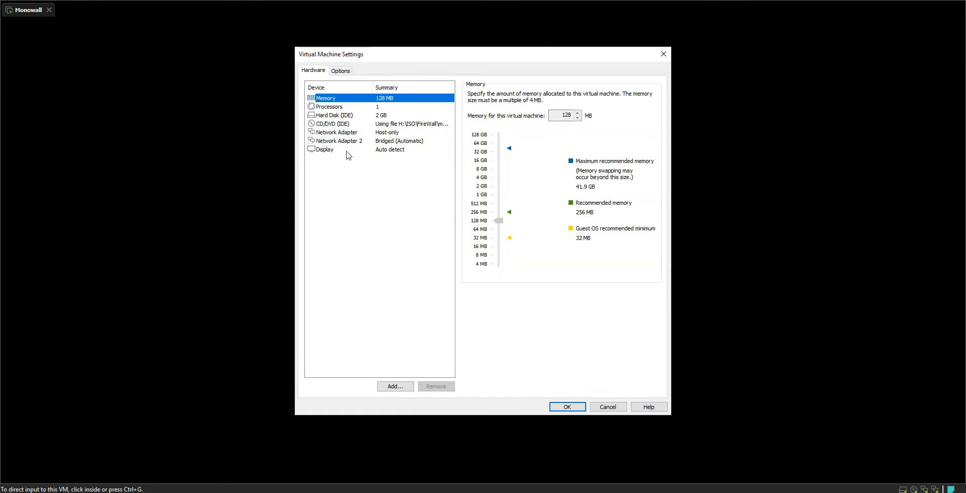
click(339, 133)
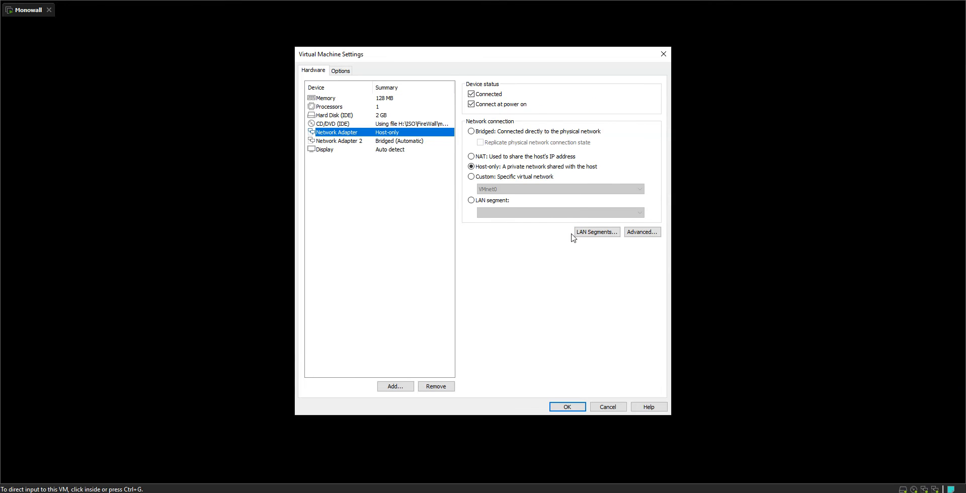
click(642, 234)
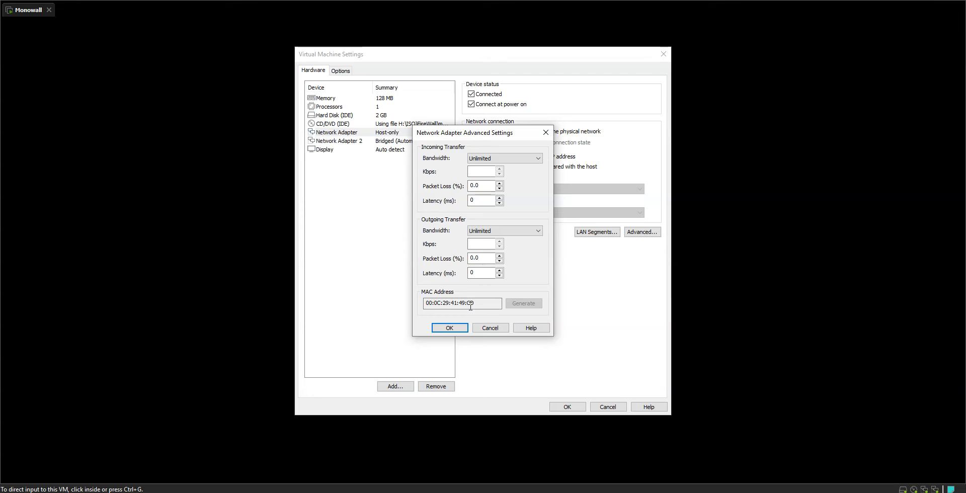
- Close the adapter's advanced settings and the virtual machine settings without changes
drag(462, 304, 476, 304)
click(488, 329)
click(608, 406)
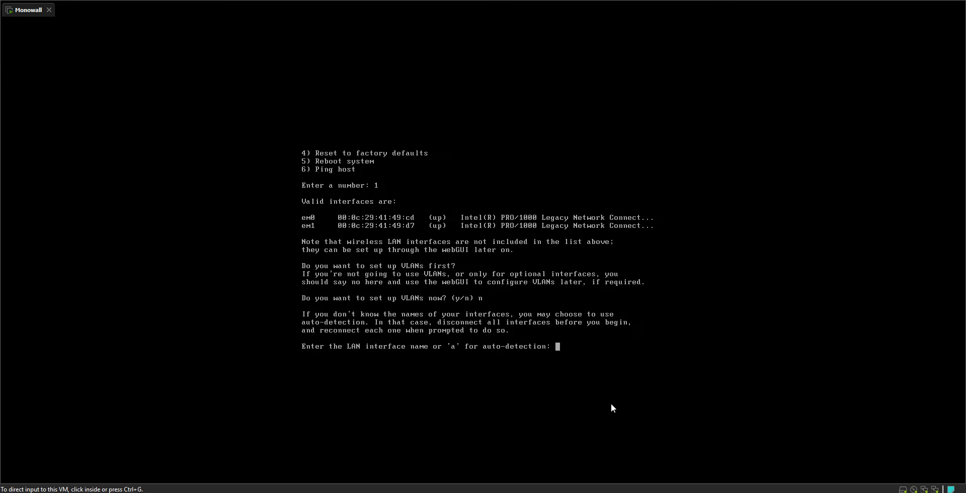
- Type em0 at the LAN interface prompt in the console
click(347, 230)
text(em)
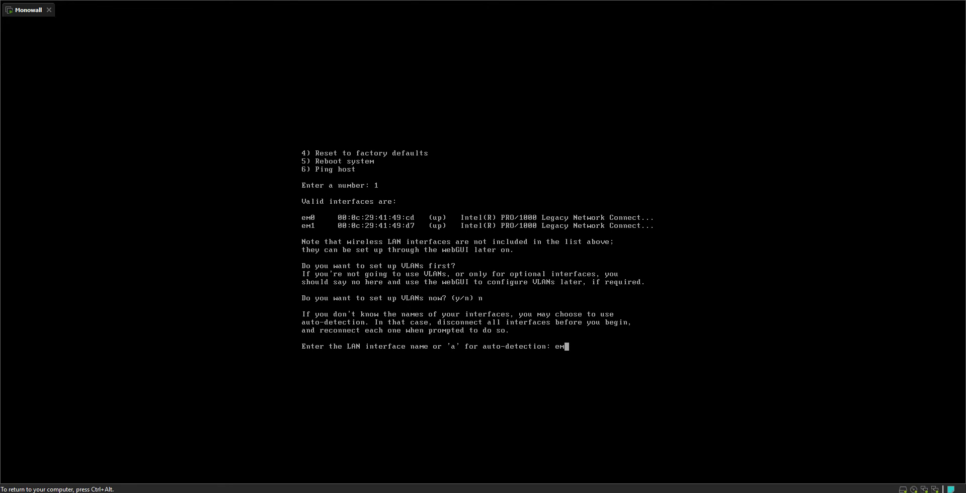
text(0)
key(ctrl+alt)
- Reopen the virtual machine settings to recheck the first network adapter's MAC address, then close them
right_click(33, 10)
click(79, 146)
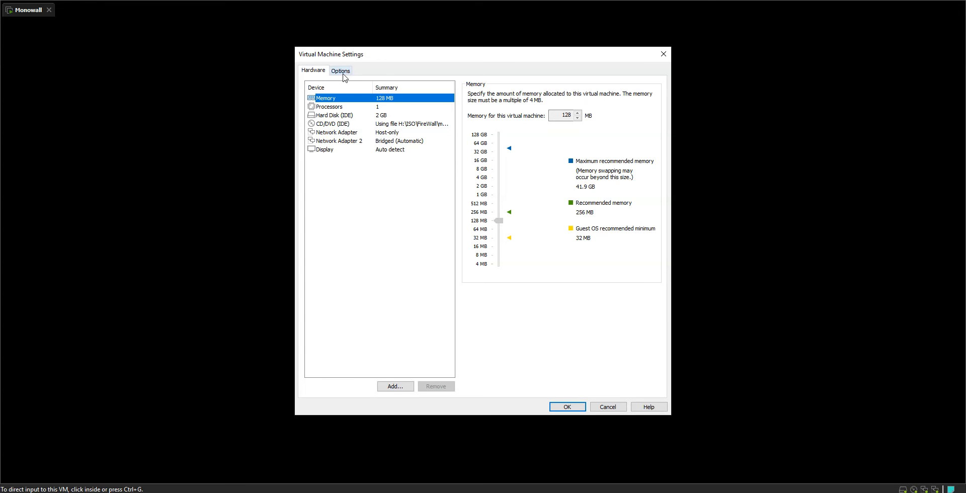
click(352, 135)
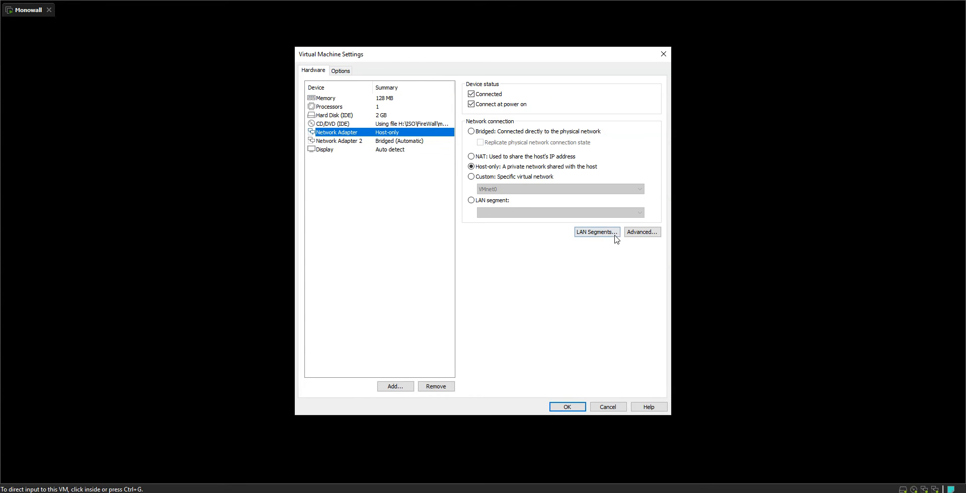
click(642, 232)
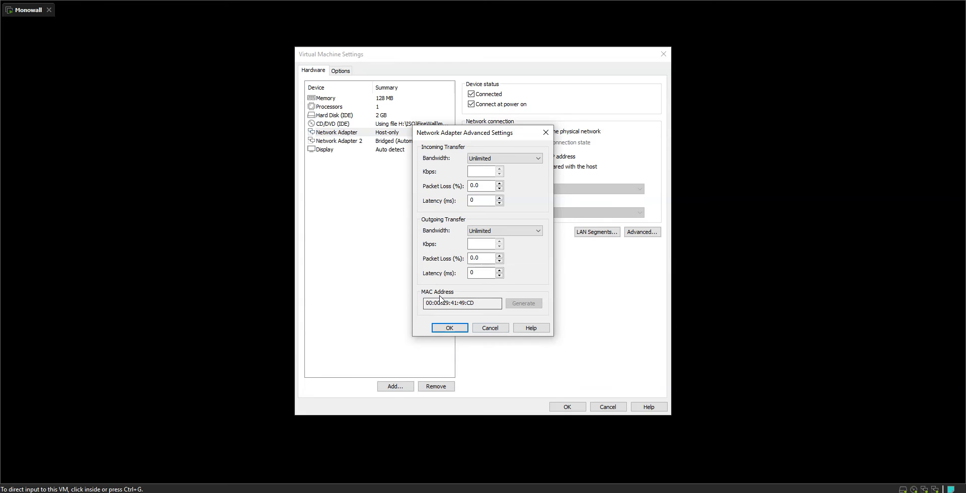
click(490, 328)
click(564, 407)
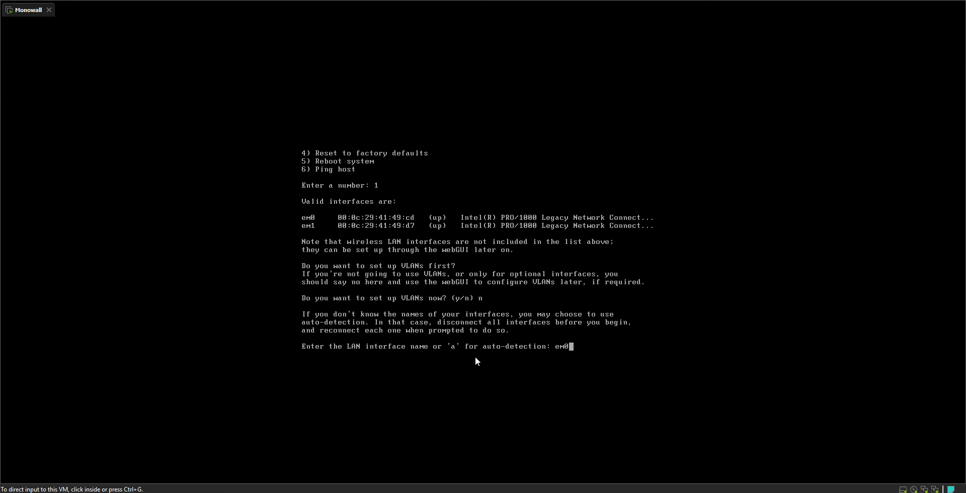
- Confirm em0 as the LAN interface
click(519, 309)
text(em0)
key(Return)
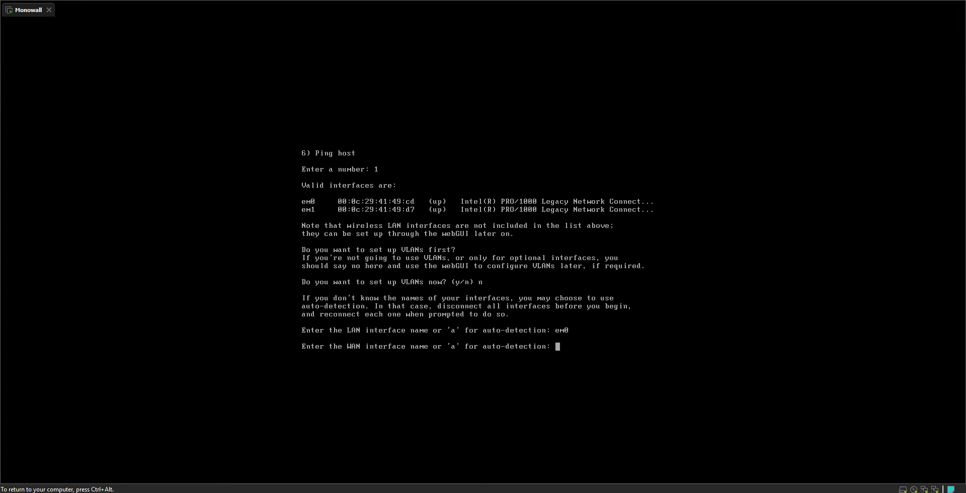
- Enter em1 as the WAN interface
text(em1)
key(Return)
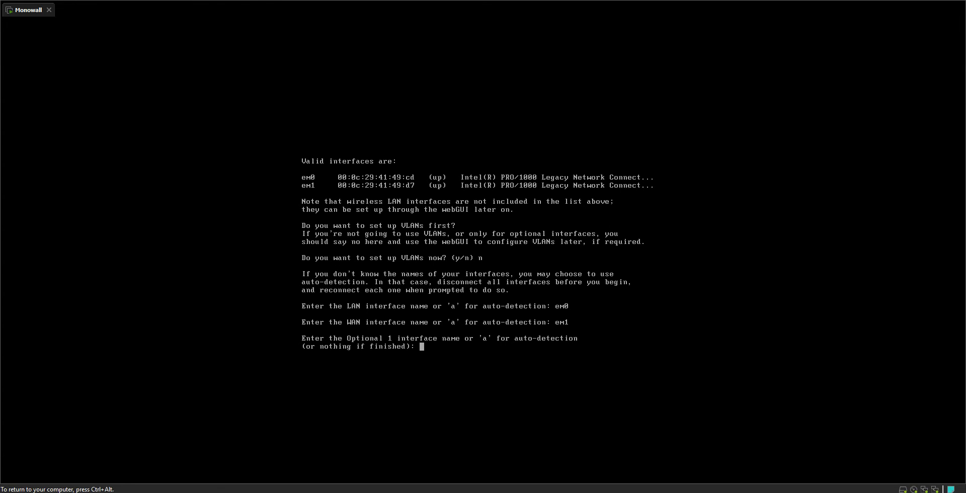
- Leave the optional interface empty and proceed with saving the interface assignment with y
text(n)
key(BackSpace)
key(Return)
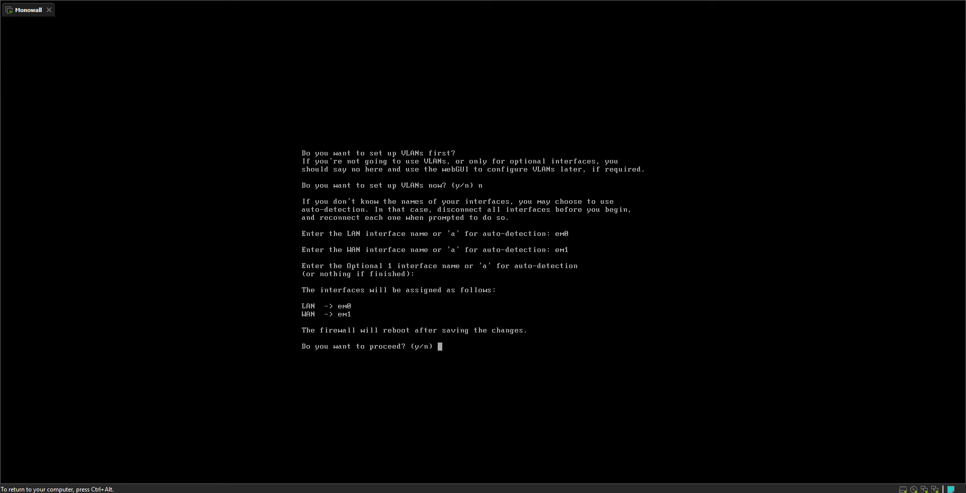
text(y)
key(Return)
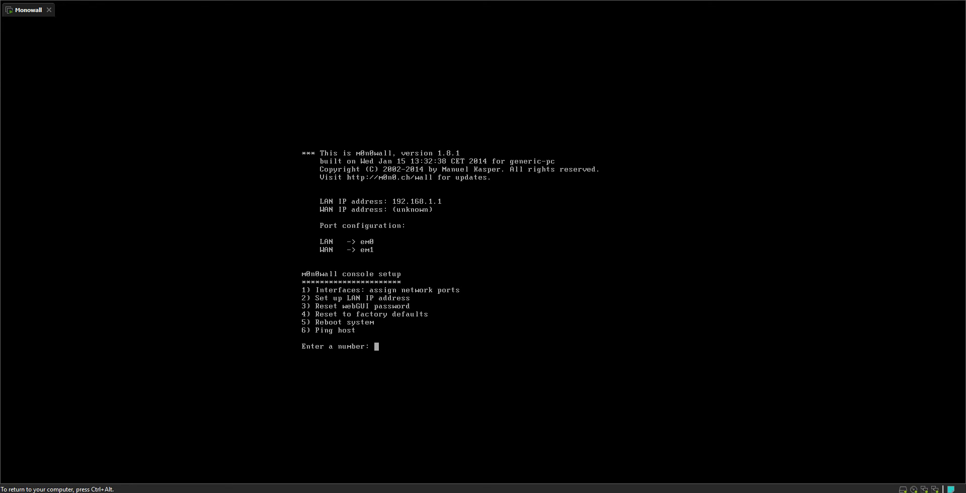
- Open the Virtual Network Editor and unlock it with administrator privileges
key(ctrl+alt)
click(26, 0)
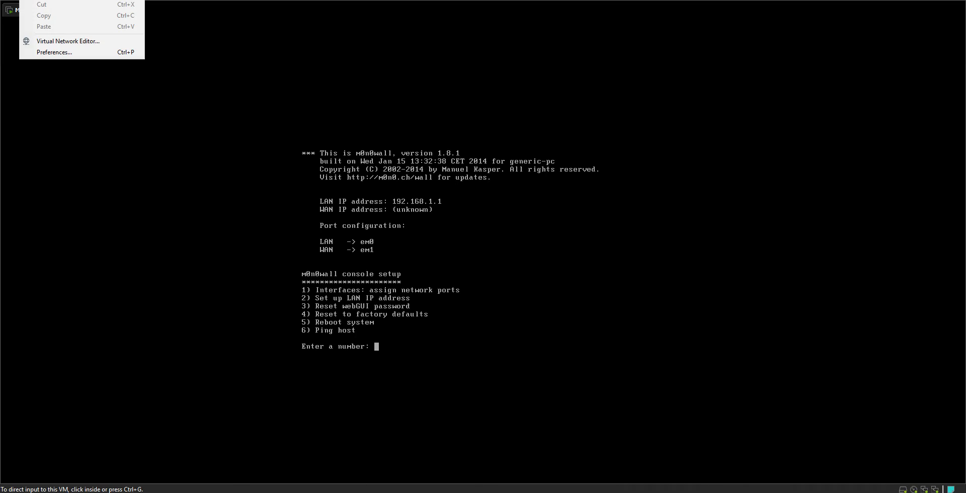
click(51, 42)
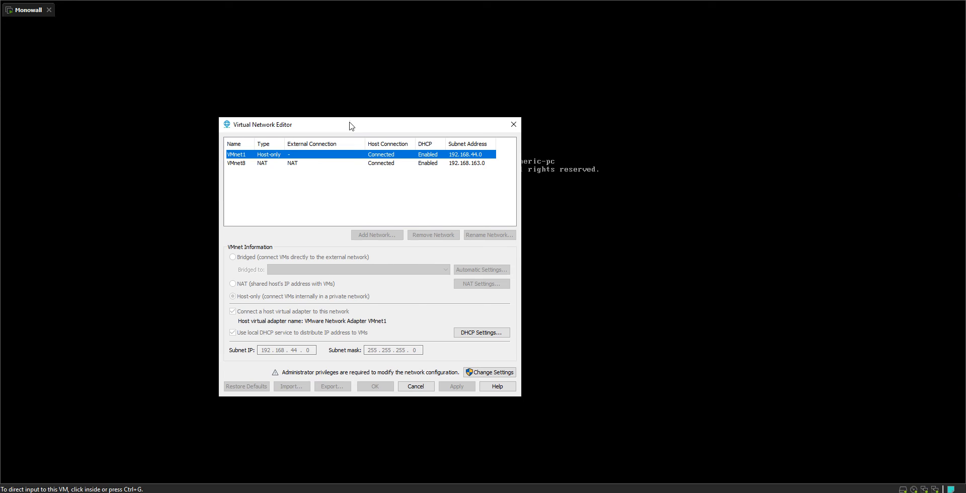
click(490, 373)
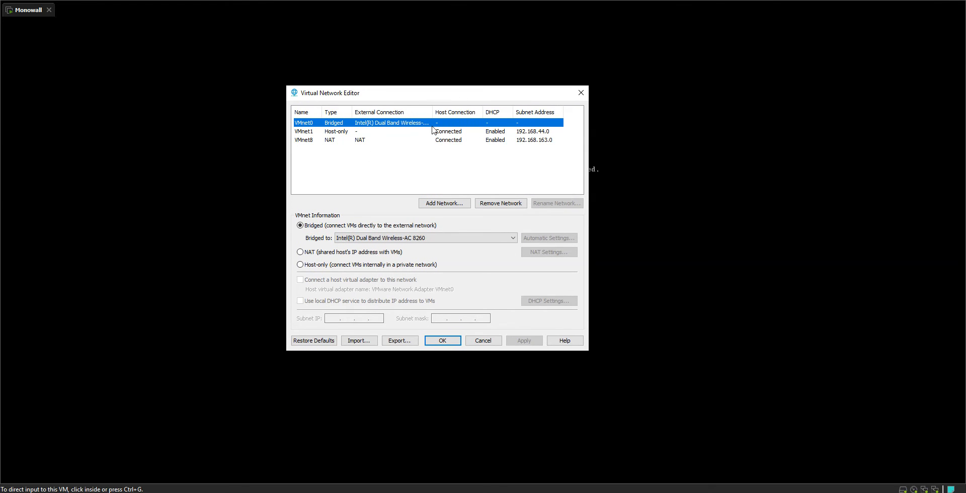
- Bridge VMnet0 to Intel(R) Ethernet Connection (2) I219-LM and apply the change
click(406, 240)
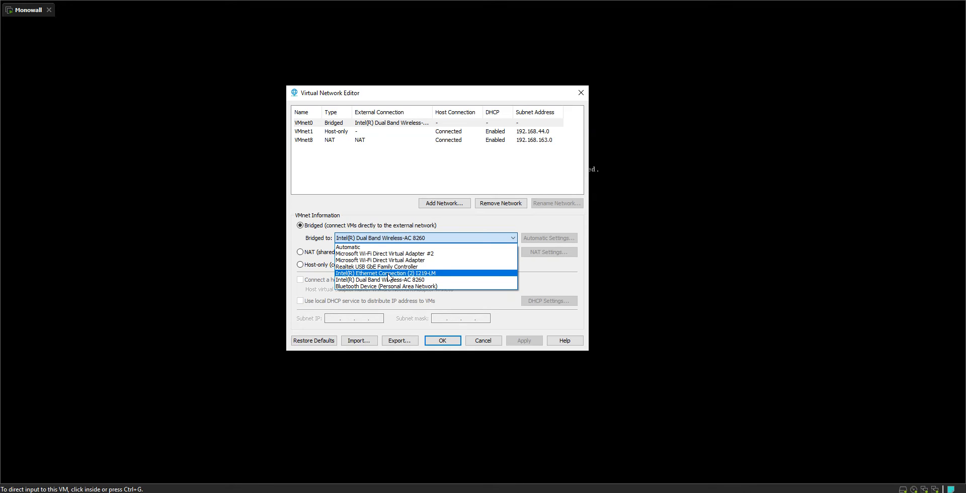
click(388, 273)
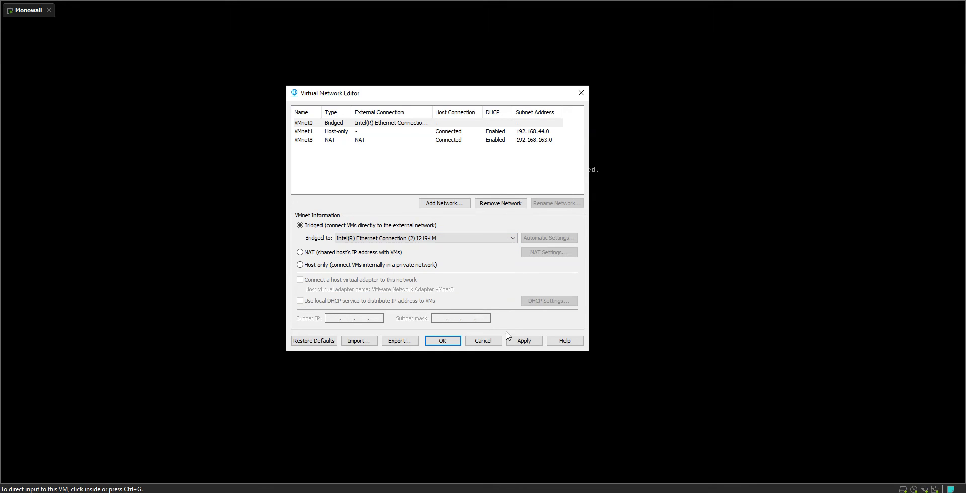
click(522, 341)
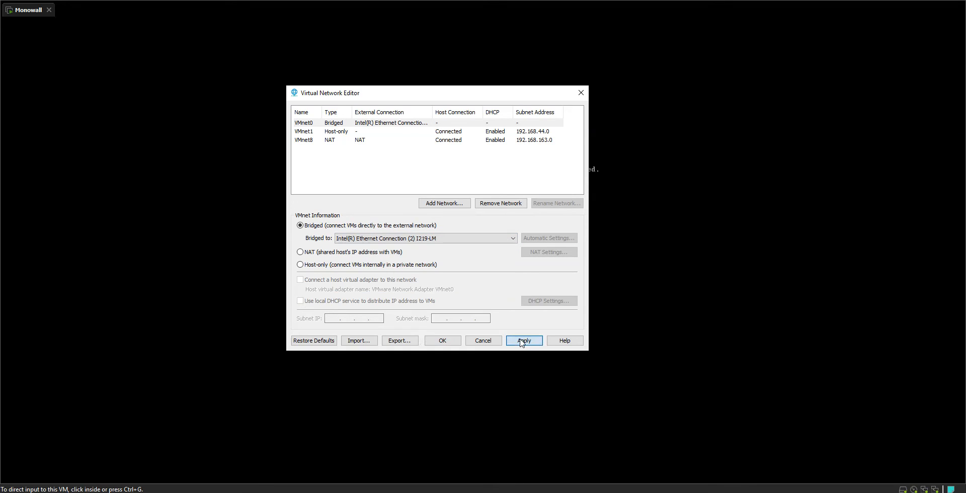
click(450, 345)
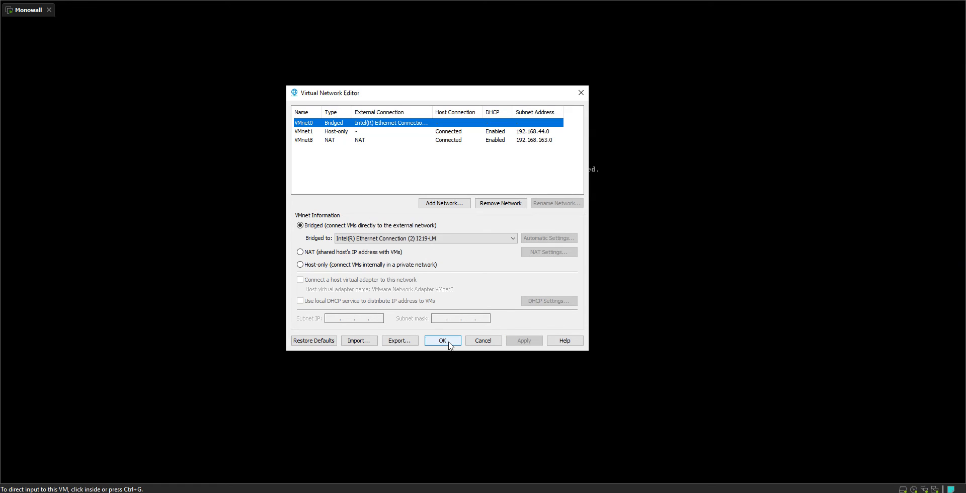
click(442, 340)
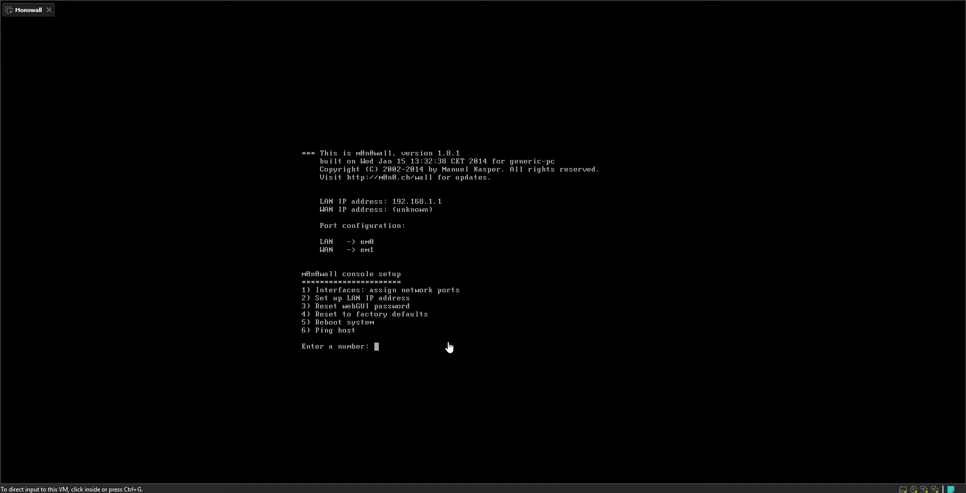
click(517, 255)
key(ctrl+alt)
click(531, 320)
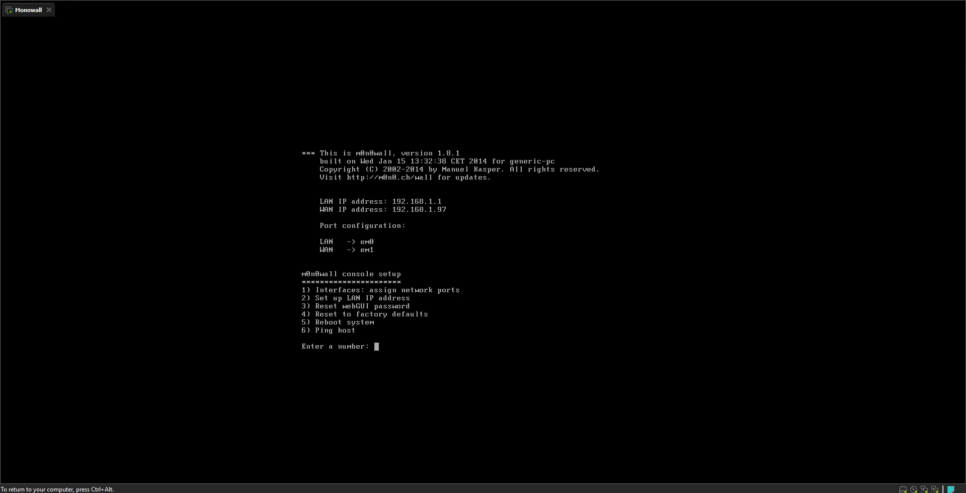
key(ctrl+alt)
- Choose option 2 and set the LAN IP address to 192.168.99.254
click(347, 301)
text(2)
key(Return)
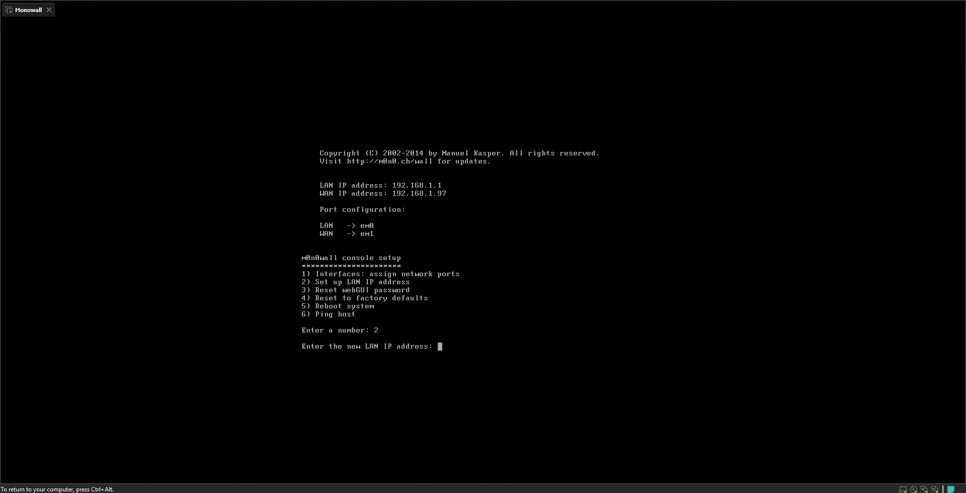
text(192.168.99.254)
key(Return)
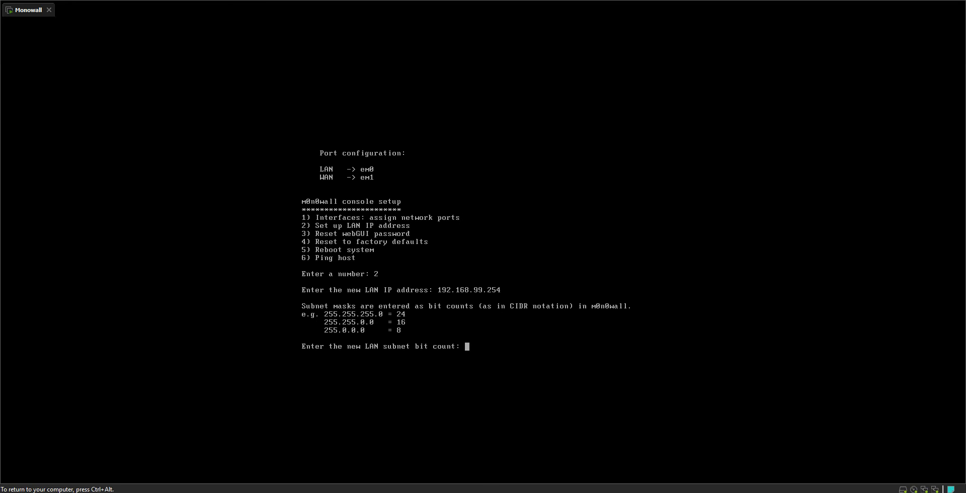
- Set the LAN subnet bit count to 24 and enable the DHCP server on LAN
text(24)
key(Return)
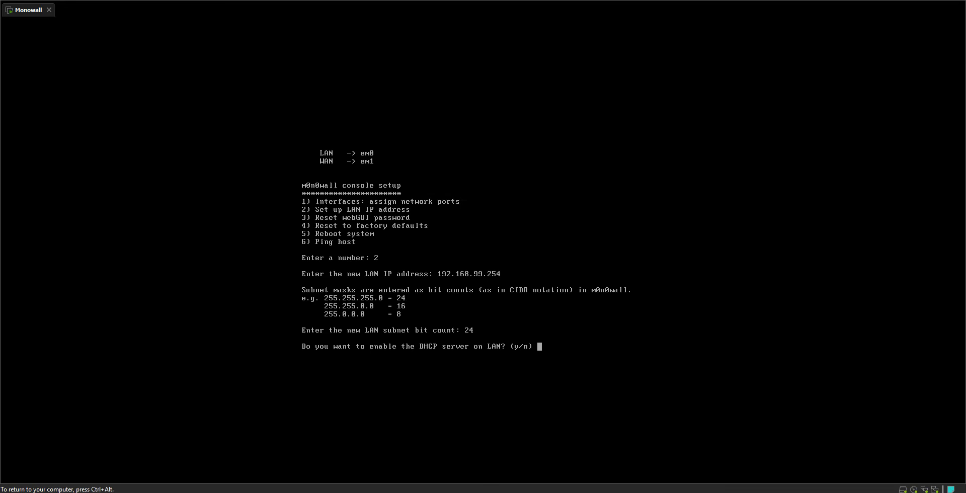
key(ctrl+alt)
click(501, 295)
text(y)
key(Return)
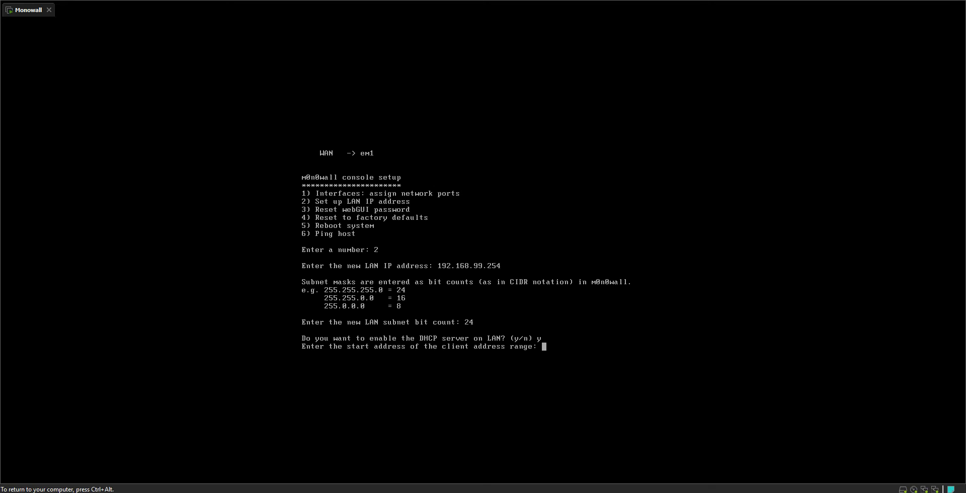
- Set the DHCP client range from 192.168.99.20 to 192.168.99.250 and return to the console menu
text(192.168.99.20)
key(Return)
text(192.168.)
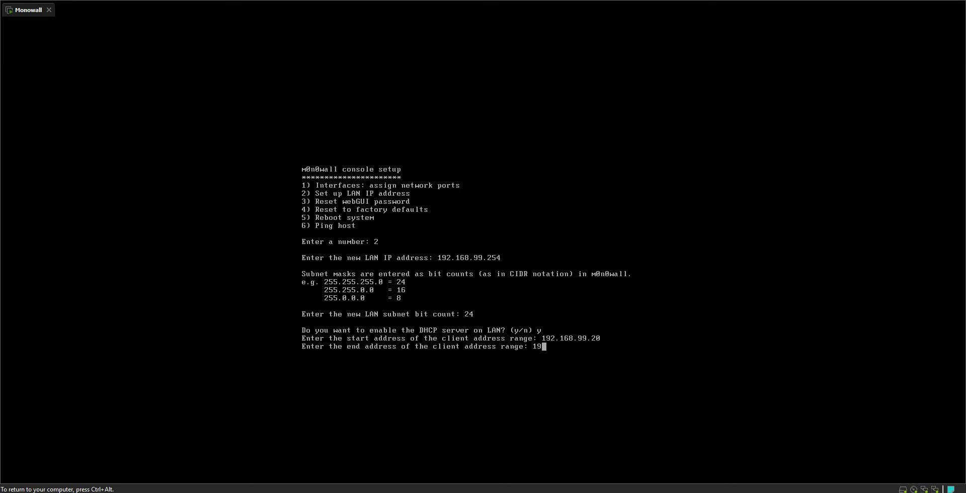
text(99.250)
key(Return)
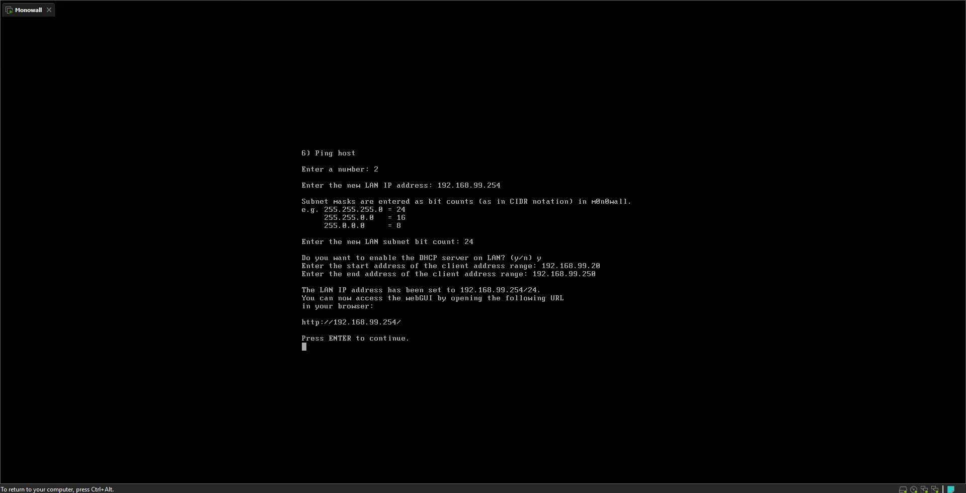
key(Return)
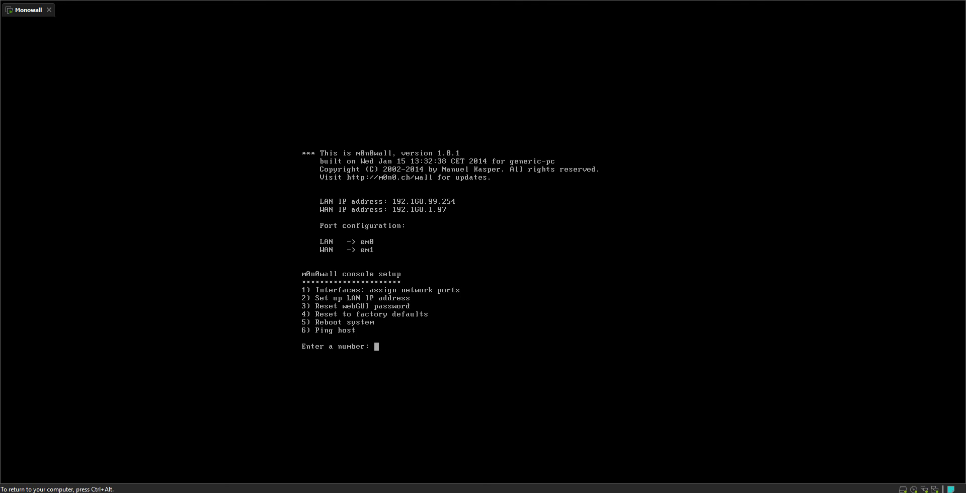
key(ctrl+alt)
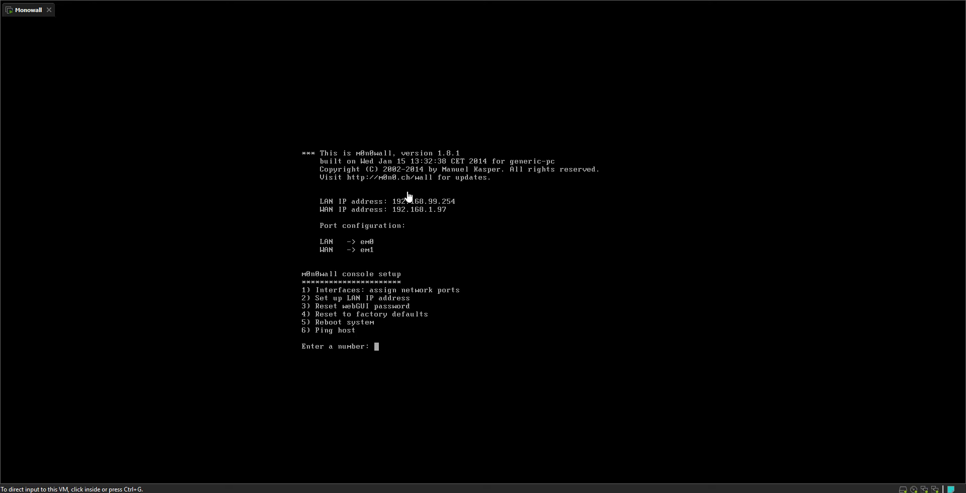